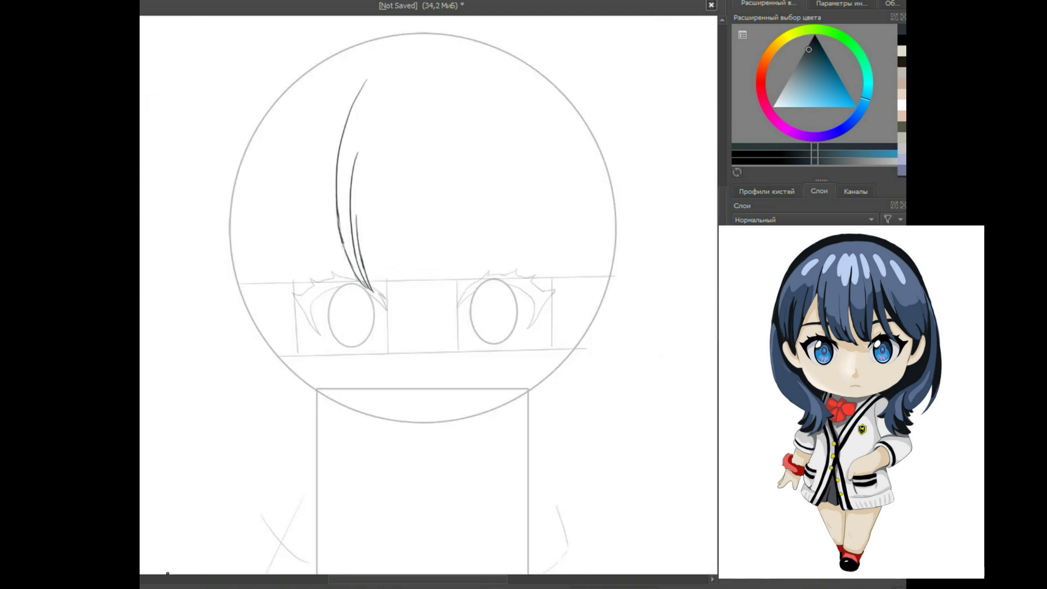
- Ink the long central bangs strands, including the strand running down to the right eye
{"action": "left_click_drag", "start_coordinate": [420, 118], "coordinate": [435, 300]}
{"action": "left_click_drag", "start_coordinate": [406, 266], "coordinate": [435, 300]}
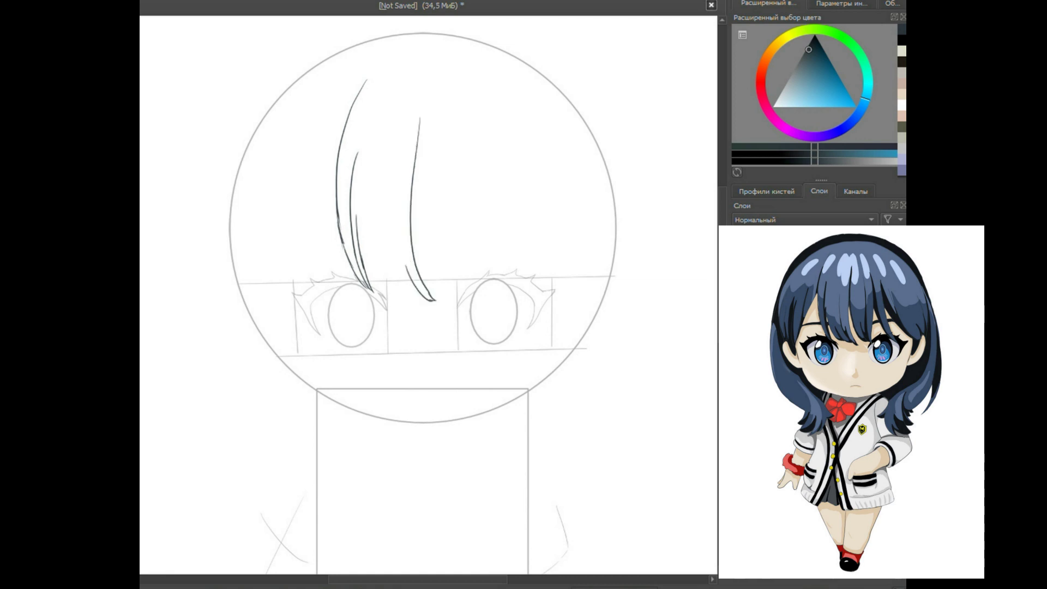
{"action": "left_click_drag", "start_coordinate": [446, 136], "coordinate": [469, 298]}
{"action": "left_click_drag", "start_coordinate": [462, 126], "coordinate": [467, 283]}
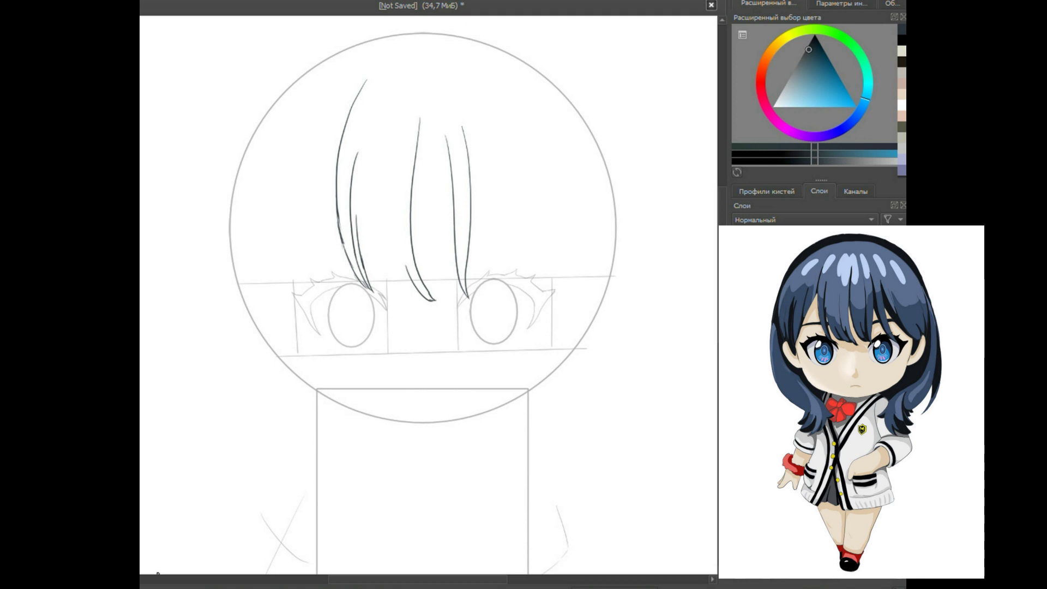
{"action": "left_click_drag", "start_coordinate": [489, 161], "coordinate": [527, 290]}
- Ink the left and curved right bangs strands plus both cheek outlines of the face
{"action": "left_click_drag", "start_coordinate": [336, 174], "coordinate": [284, 300]}
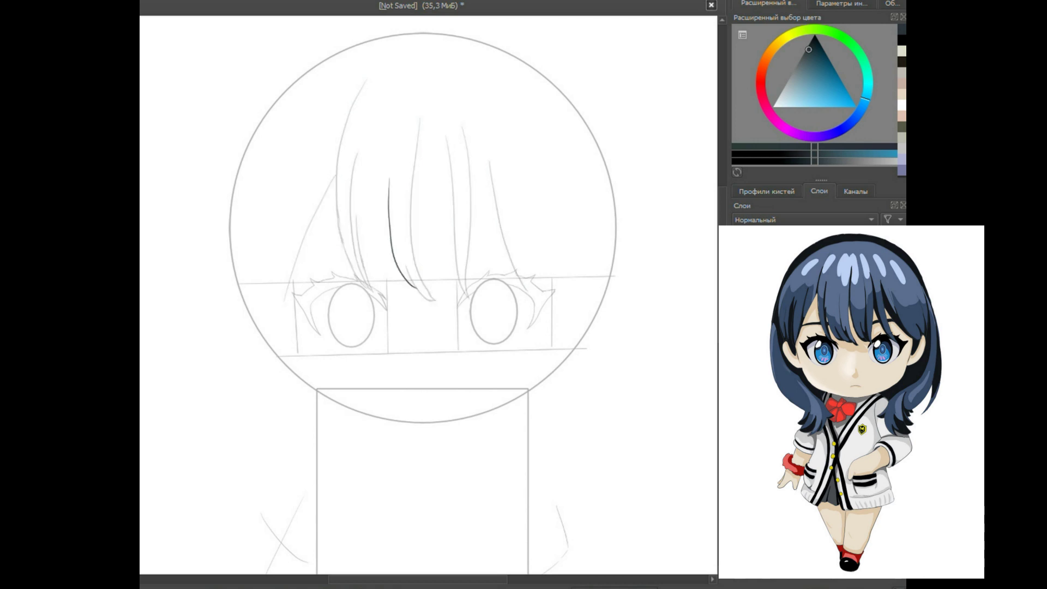
{"action": "left_click_drag", "start_coordinate": [440, 245], "coordinate": [464, 292]}
{"action": "left_click_drag", "start_coordinate": [470, 209], "coordinate": [529, 293]}
{"action": "left_click_drag", "start_coordinate": [497, 206], "coordinate": [568, 285]}
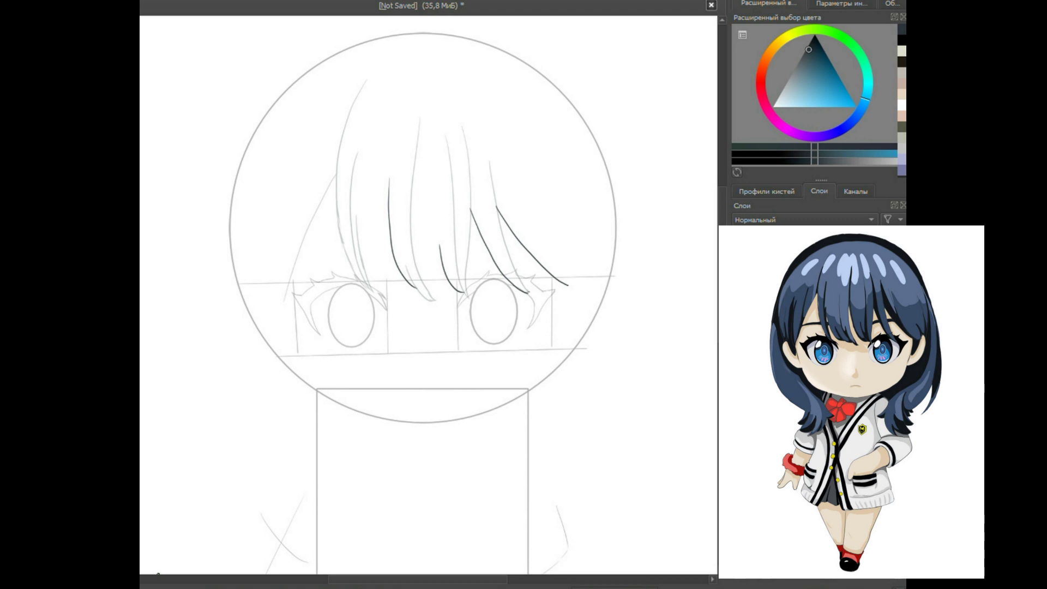
{"action": "left_click_drag", "start_coordinate": [587, 274], "coordinate": [553, 346]}
{"action": "left_click_drag", "start_coordinate": [259, 289], "coordinate": [298, 355]}
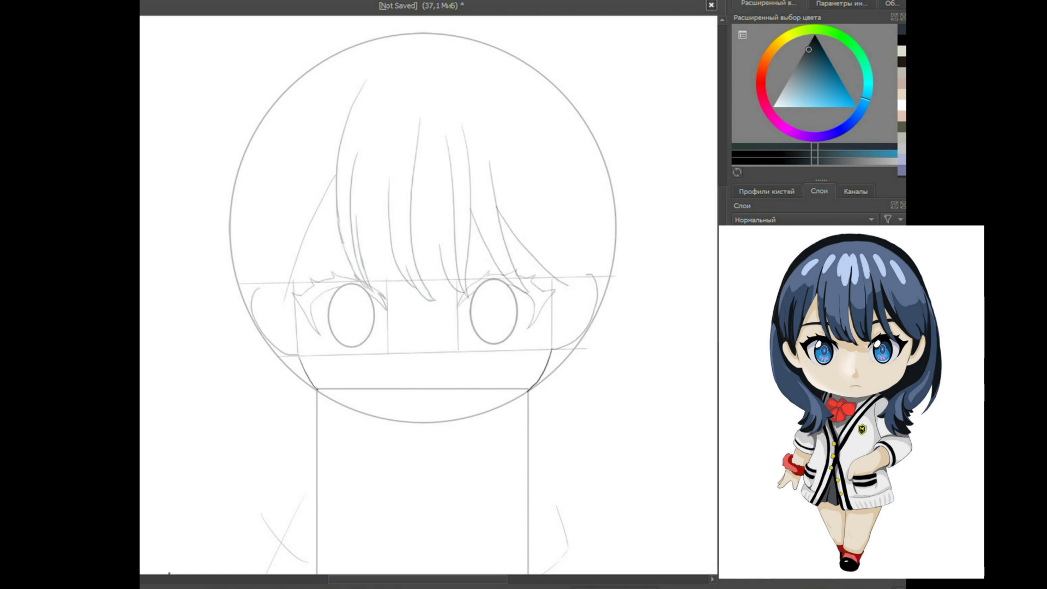
- Ink strands left of the bangs, the hooked right bangs and side locks on both sides
{"action": "left_click_drag", "start_coordinate": [314, 167], "coordinate": [293, 268]}
{"action": "left_click_drag", "start_coordinate": [280, 211], "coordinate": [281, 301]}
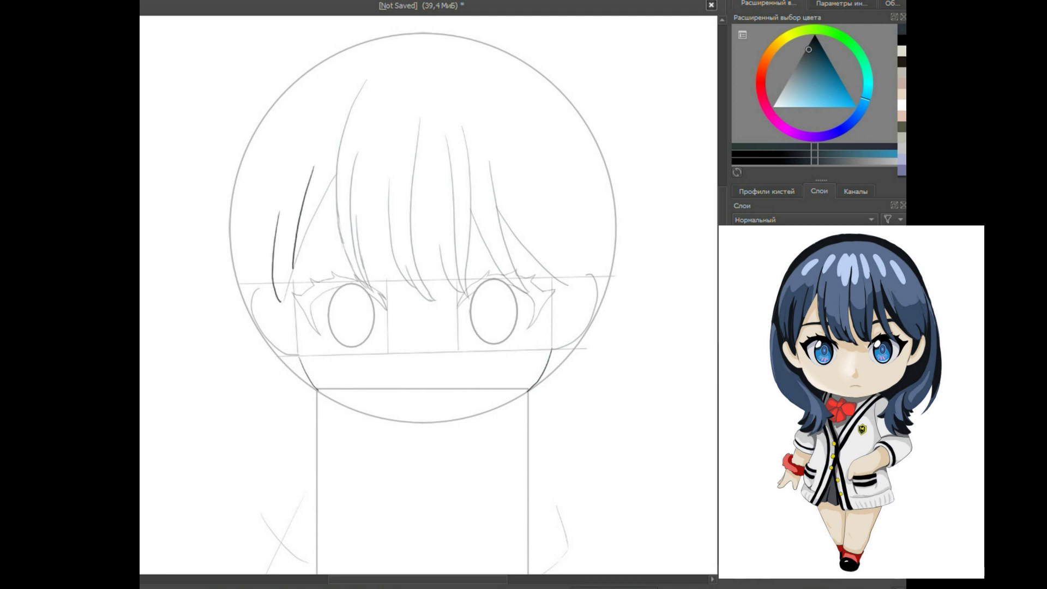
{"action": "left_click_drag", "start_coordinate": [506, 165], "coordinate": [589, 277]}
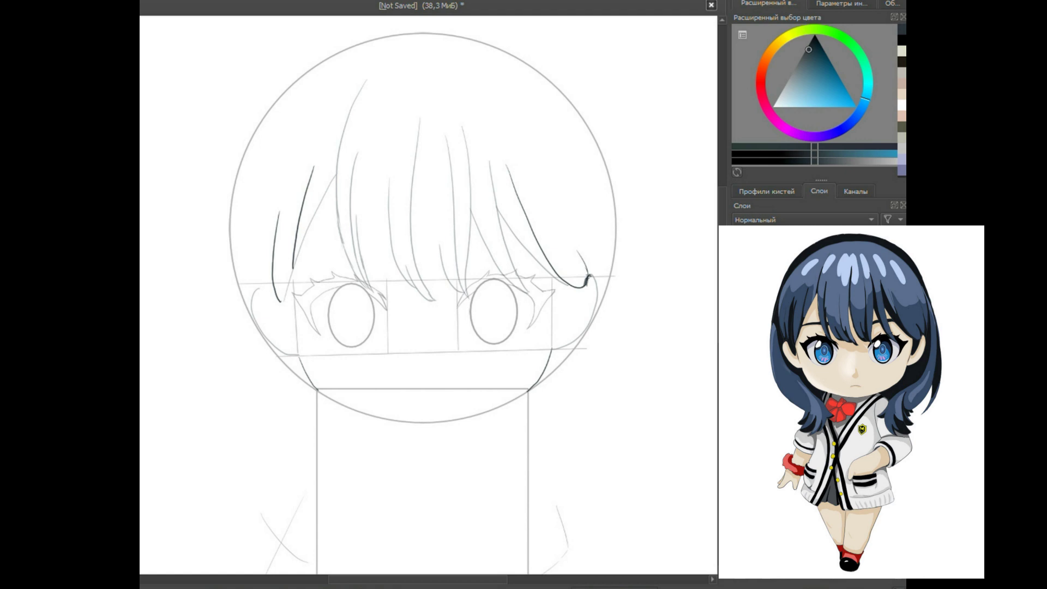
{"action": "left_click_drag", "start_coordinate": [586, 278], "coordinate": [568, 288]}
{"action": "left_click_drag", "start_coordinate": [260, 209], "coordinate": [283, 325]}
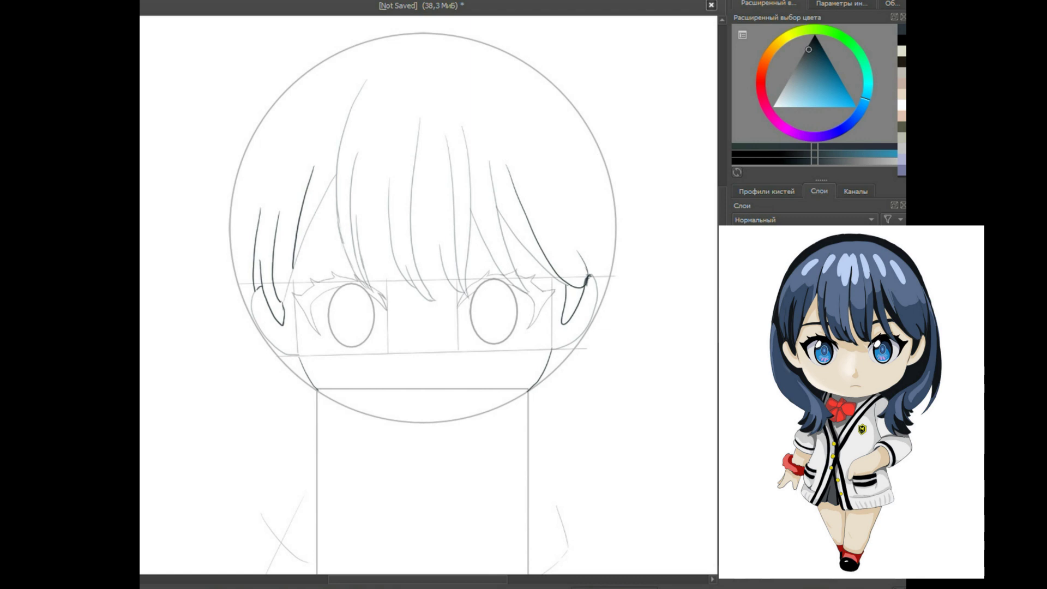
{"action": "left_click_drag", "start_coordinate": [576, 183], "coordinate": [593, 276]}
{"action": "left_click_drag", "start_coordinate": [569, 125], "coordinate": [597, 283]}
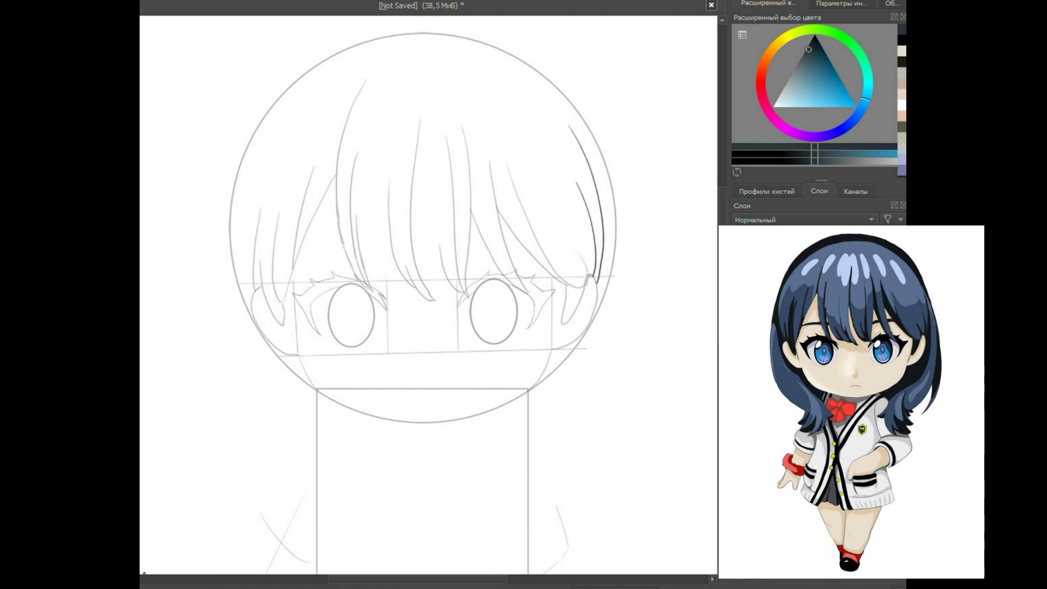
- Ink the head's left edge strand, two more bangs strands and short strokes by both ears
{"action": "left_click_drag", "start_coordinate": [304, 93], "coordinate": [245, 267]}
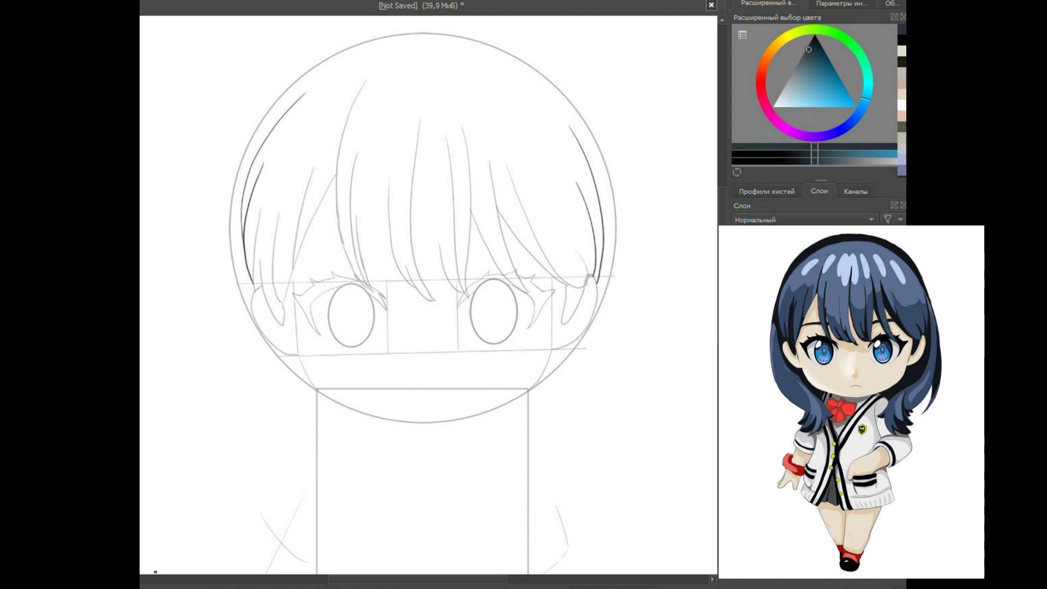
{"action": "left_click_drag", "start_coordinate": [356, 218], "coordinate": [420, 295]}
{"action": "left_click_drag", "start_coordinate": [411, 188], "coordinate": [460, 292]}
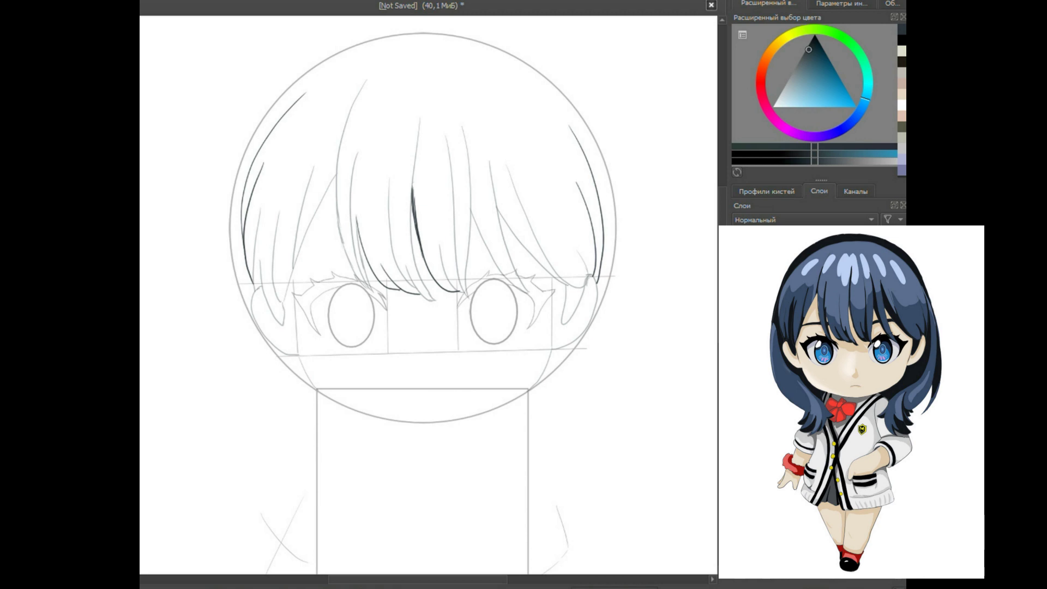
{"action": "left_click_drag", "start_coordinate": [283, 307], "coordinate": [291, 336]}
{"action": "left_click_drag", "start_coordinate": [562, 316], "coordinate": [554, 344]}
- Ink the small mouth, both outer hair outlines and the chin curve, hiding the sketch guides
{"action": "left_click_drag", "start_coordinate": [417, 398], "coordinate": [441, 399]}
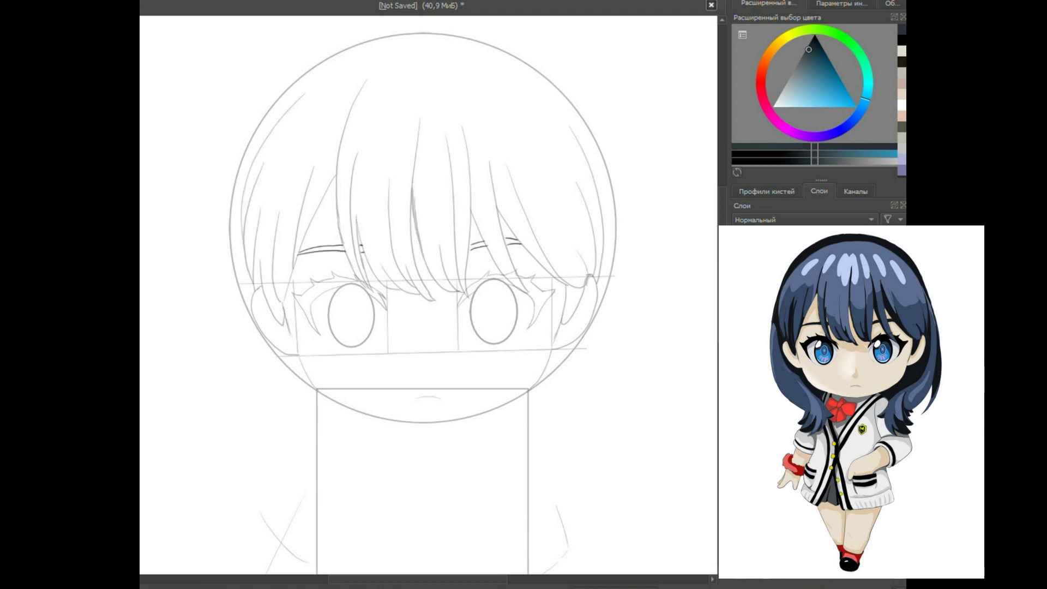
{"action": "left_click_drag", "start_coordinate": [396, 35], "coordinate": [308, 460]}
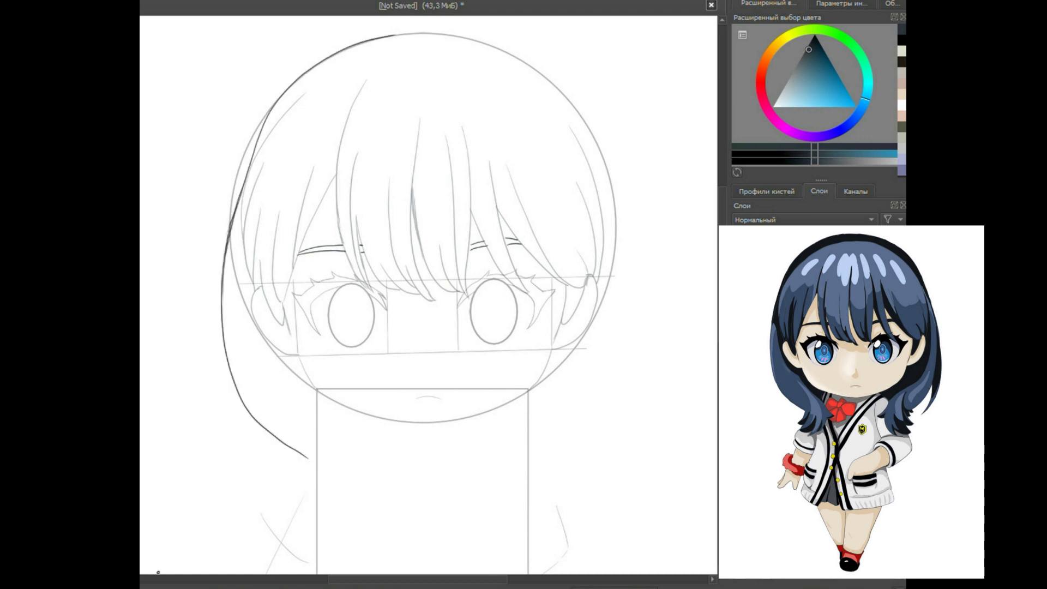
{"action": "left_click_drag", "start_coordinate": [394, 34], "coordinate": [552, 464]}
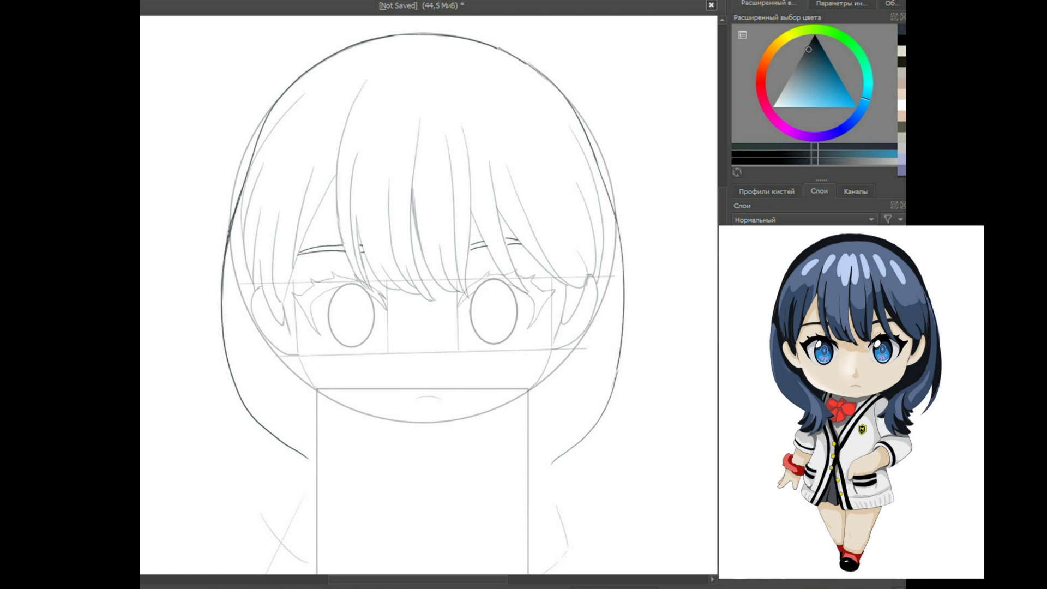
{"action": "left_click_drag", "start_coordinate": [525, 394], "coordinate": [440, 424]}
{"action": "key", "text": "Delete"}
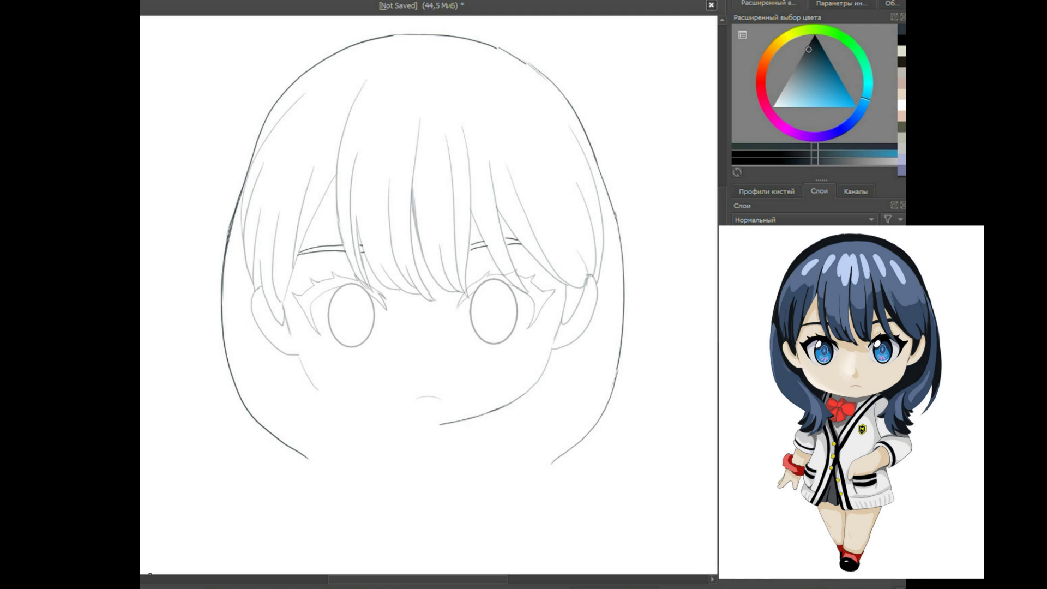
{"action": "left_click_drag", "start_coordinate": [318, 391], "coordinate": [441, 424]}
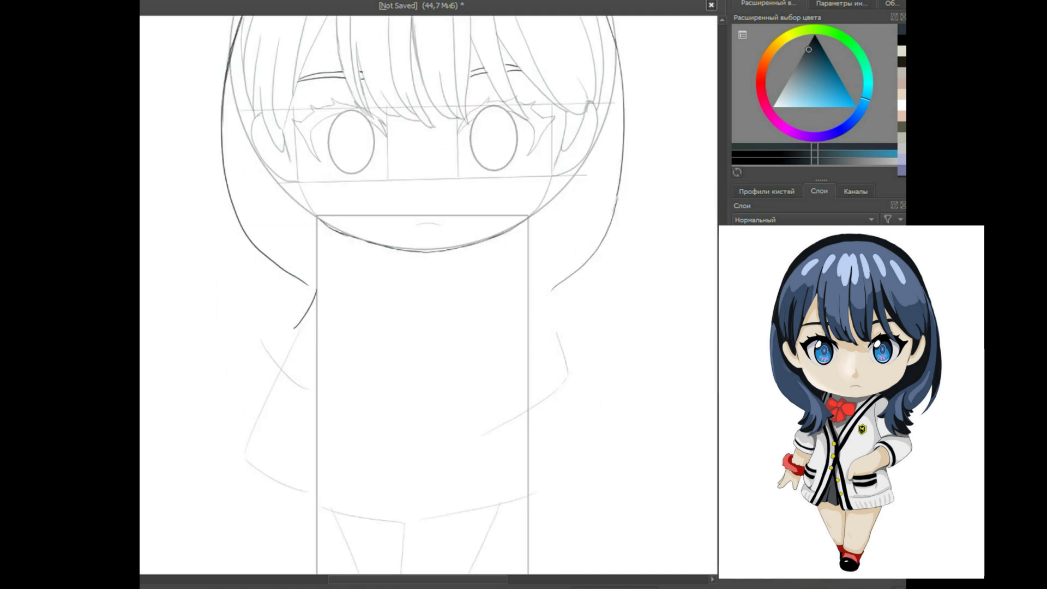
- Ink the left hair end below the chin with its hooked tip and strand details
{"action": "left_click_drag", "start_coordinate": [294, 329], "coordinate": [324, 331]}
{"action": "left_click_drag", "start_coordinate": [307, 286], "coordinate": [289, 313]}
{"action": "left_click_drag", "start_coordinate": [289, 313], "coordinate": [302, 316]}
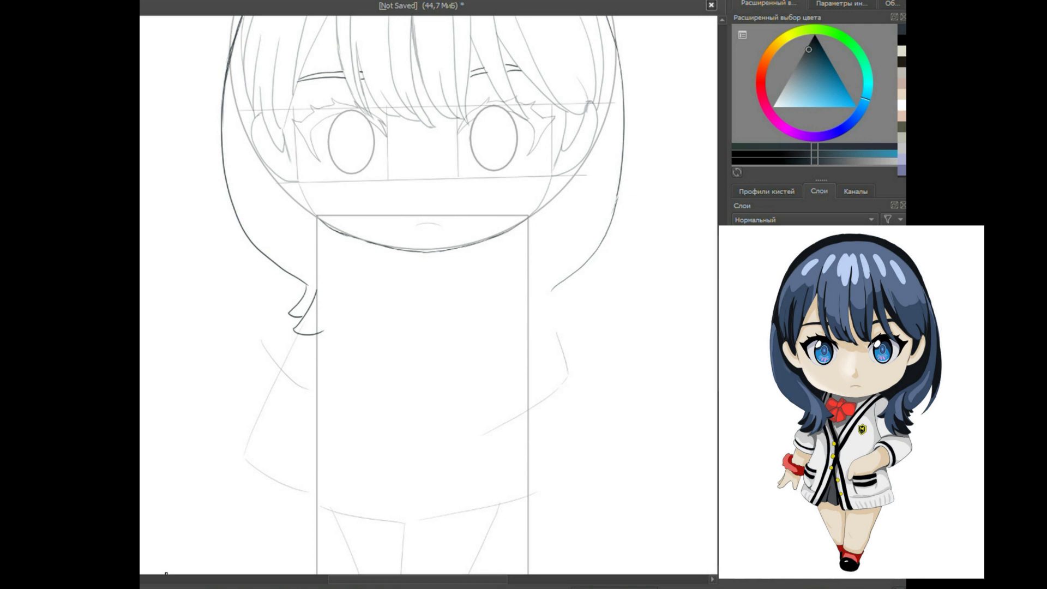
{"action": "left_click_drag", "start_coordinate": [332, 299], "coordinate": [319, 339]}
{"action": "left_click_drag", "start_coordinate": [347, 306], "coordinate": [335, 331]}
{"action": "left_click_drag", "start_coordinate": [358, 303], "coordinate": [342, 330]}
{"action": "left_click_drag", "start_coordinate": [344, 235], "coordinate": [359, 301]}
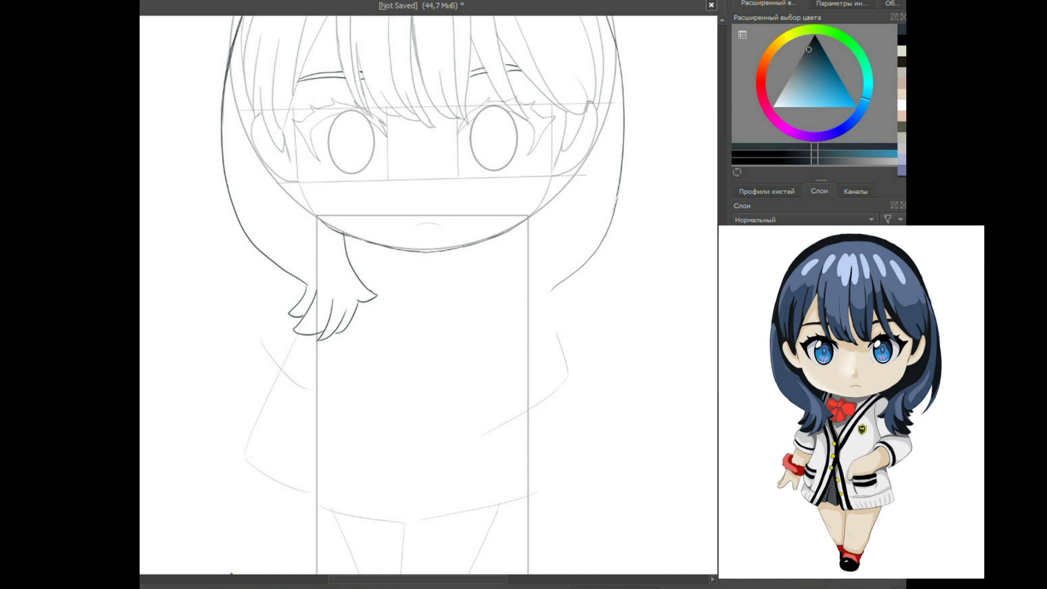
- Ink the right hair end beside the neck, extending the outline and adding hooked tips
{"action": "left_click_drag", "start_coordinate": [550, 239], "coordinate": [562, 335]}
{"action": "left_click_drag", "start_coordinate": [568, 282], "coordinate": [555, 297]}
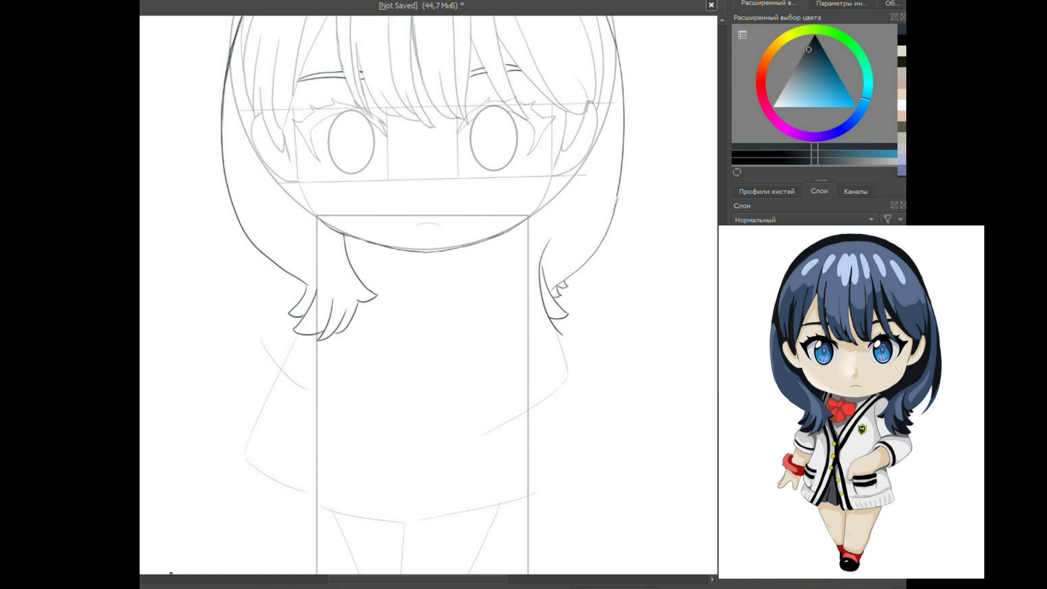
{"action": "left_click_drag", "start_coordinate": [625, 80], "coordinate": [587, 292]}
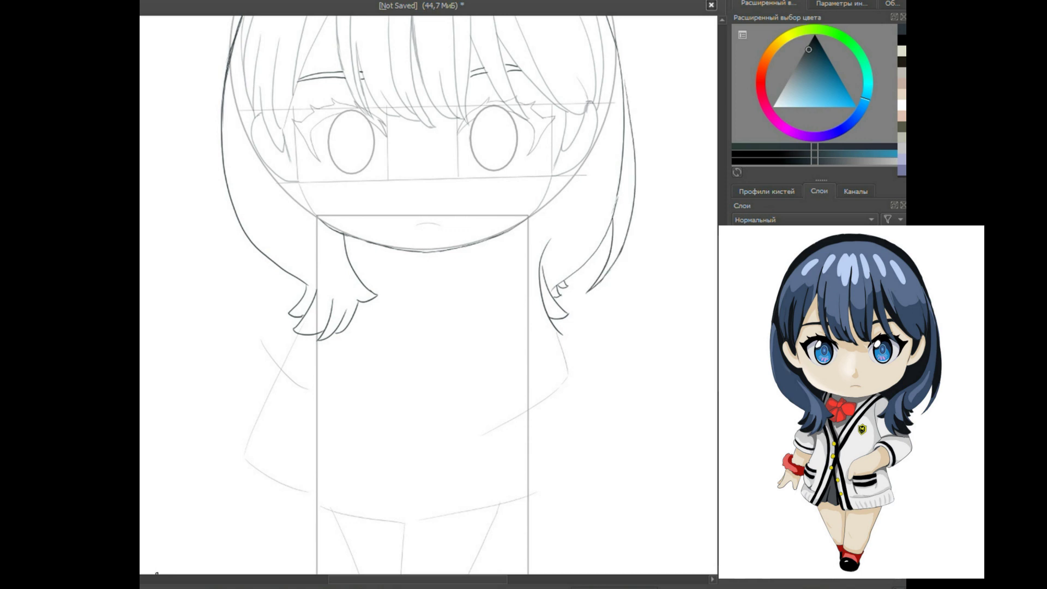
{"action": "left_click_drag", "start_coordinate": [499, 285], "coordinate": [562, 335]}
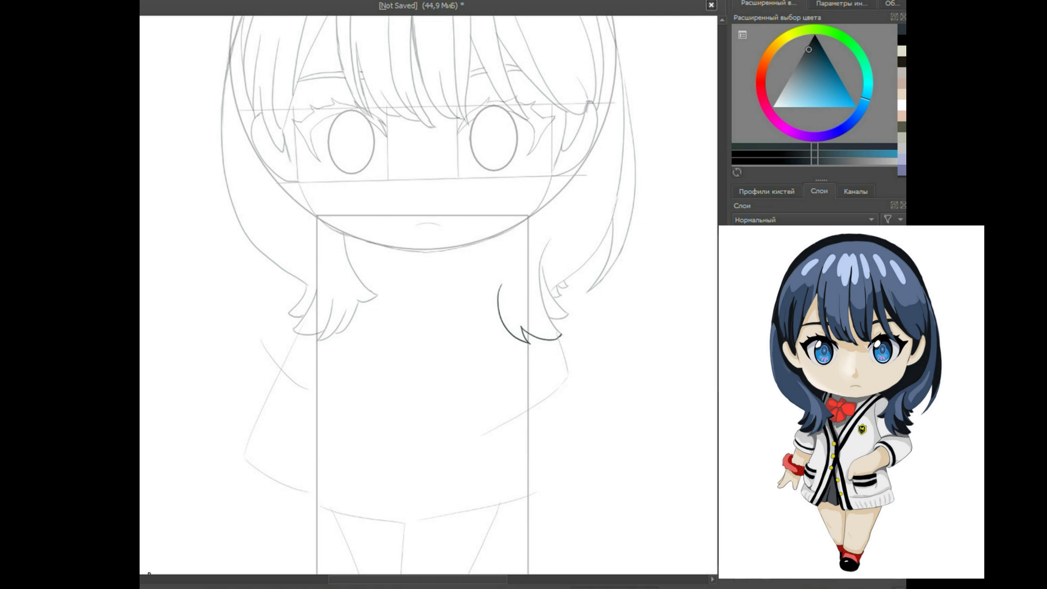
{"action": "left_click_drag", "start_coordinate": [483, 240], "coordinate": [509, 259]}
{"action": "left_click_drag", "start_coordinate": [508, 254], "coordinate": [497, 299]}
{"action": "left_click_drag", "start_coordinate": [356, 237], "coordinate": [346, 252]}
- Draw the bow's knot under the chin with its ribbon lines and tail
{"action": "left_click_drag", "start_coordinate": [403, 255], "coordinate": [399, 264]}
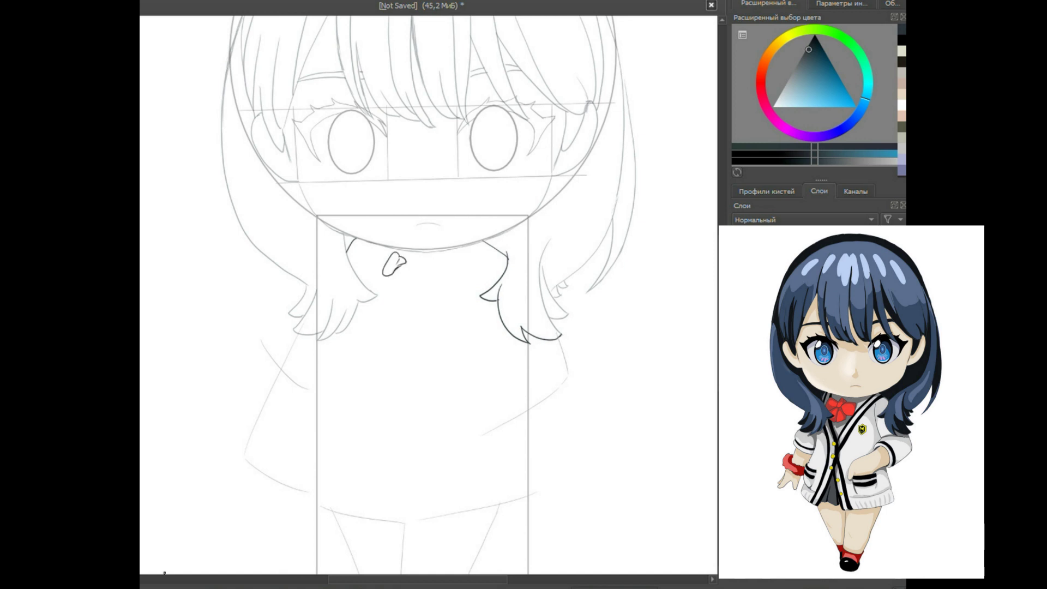
{"action": "left_click_drag", "start_coordinate": [385, 276], "coordinate": [407, 295]}
{"action": "left_click_drag", "start_coordinate": [363, 275], "coordinate": [383, 286]}
{"action": "left_click_drag", "start_coordinate": [398, 262], "coordinate": [422, 293]}
- Ink the bow's left and right loops and short hatch strokes beside it
{"action": "left_click_drag", "start_coordinate": [386, 257], "coordinate": [364, 277]}
{"action": "left_click_drag", "start_coordinate": [402, 262], "coordinate": [405, 290]}
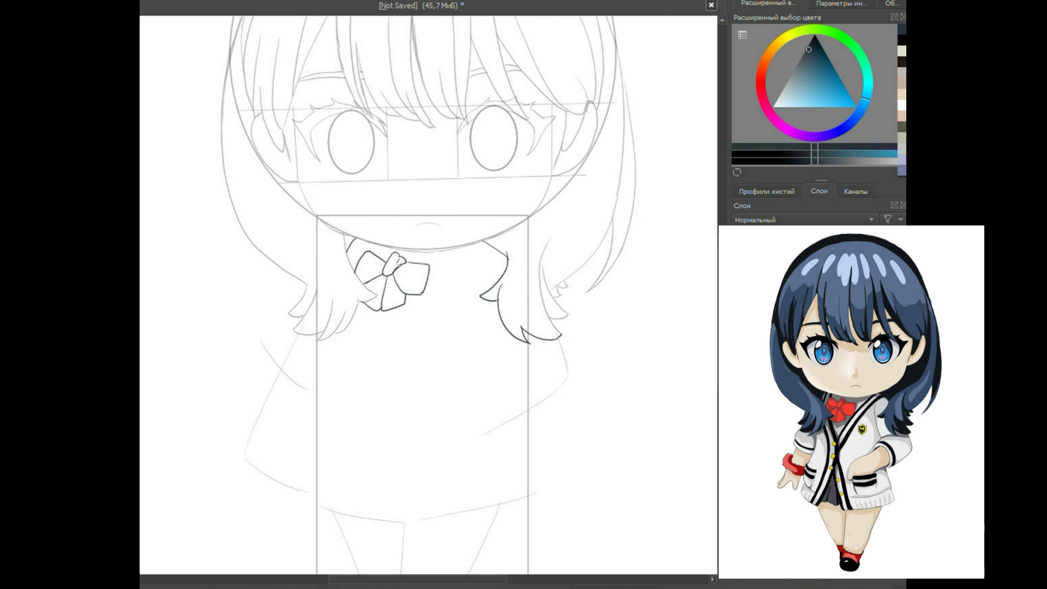
{"action": "left_click_drag", "start_coordinate": [354, 239], "coordinate": [349, 262]}
{"action": "left_click_drag", "start_coordinate": [370, 242], "coordinate": [364, 253]}
- Ink two parallel collar lines, the front edge down to the hem and a pocket flap
{"action": "left_click_drag", "start_coordinate": [471, 244], "coordinate": [385, 346]}
{"action": "left_click_drag", "start_coordinate": [482, 242], "coordinate": [385, 355]}
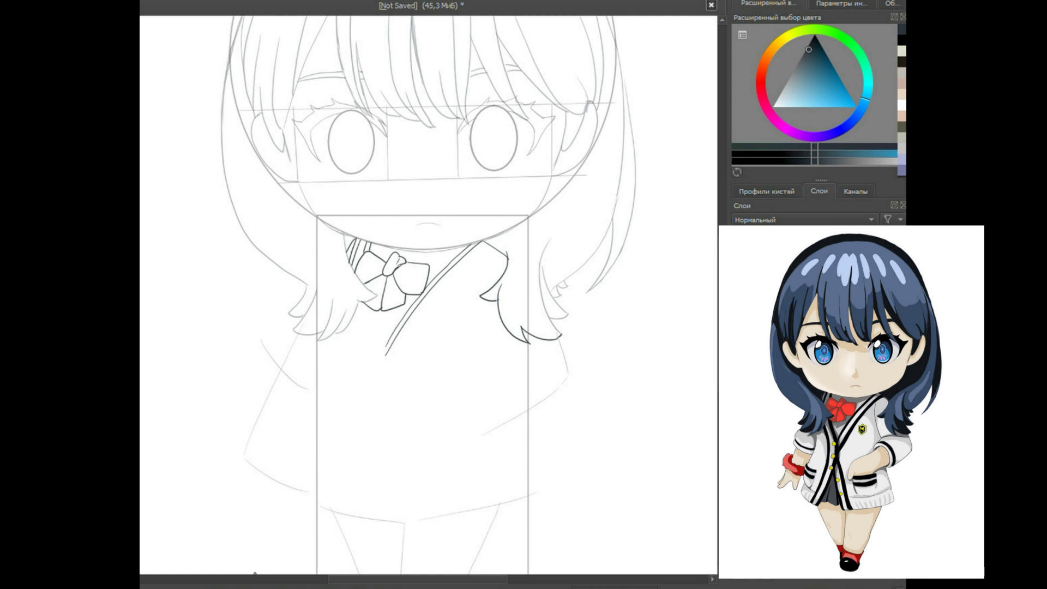
{"action": "left_click_drag", "start_coordinate": [381, 309], "coordinate": [335, 512]}
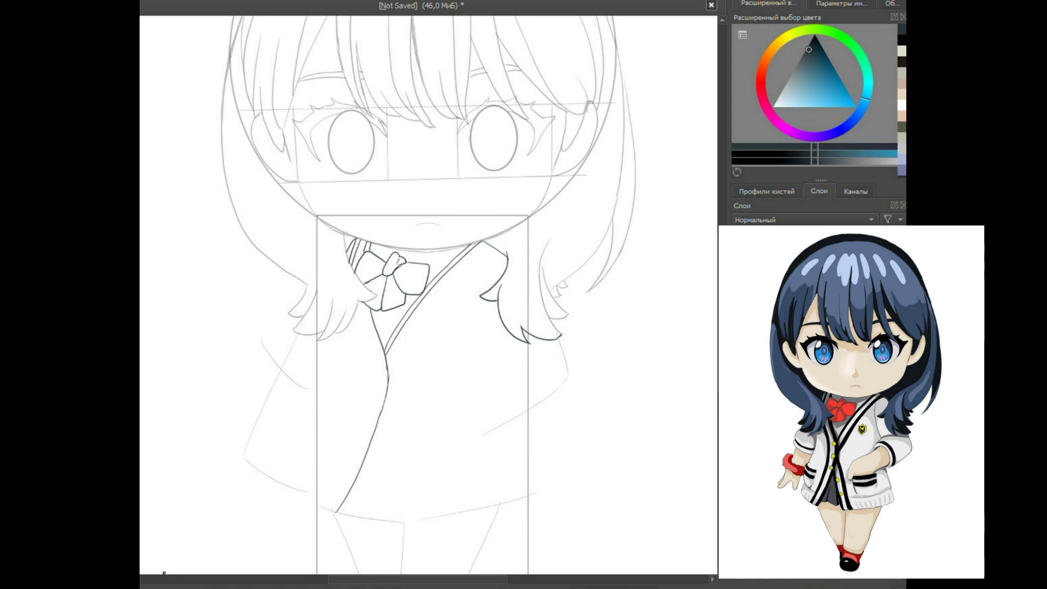
{"action": "left_click_drag", "start_coordinate": [297, 478], "coordinate": [335, 511]}
{"action": "left_click_drag", "start_coordinate": [316, 406], "coordinate": [316, 468]}
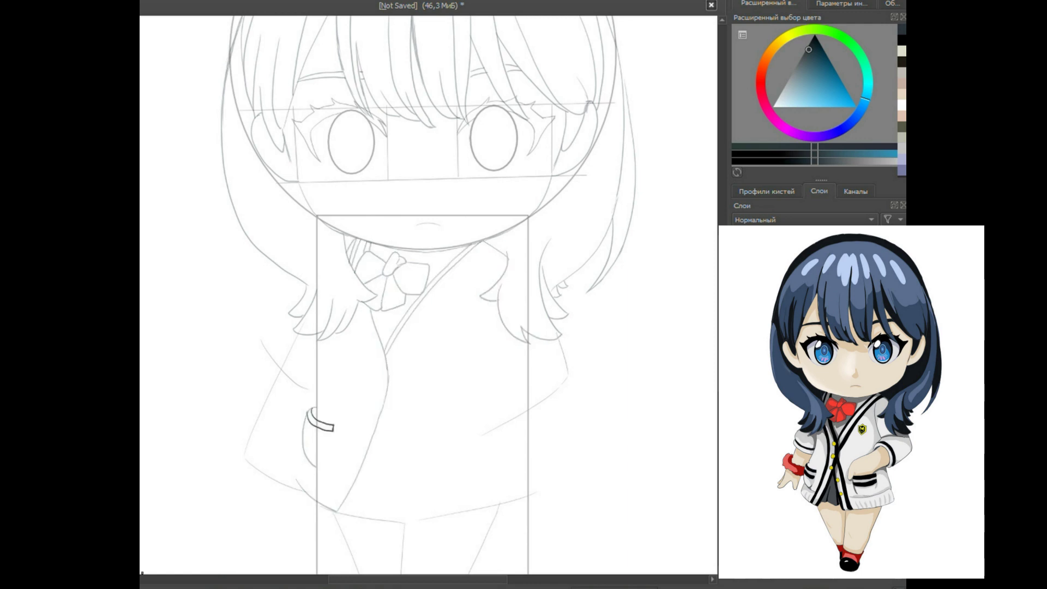
- Add curved lines under the pocket flap, a hand hook and the arm outline
{"action": "left_click_drag", "start_coordinate": [306, 421], "coordinate": [333, 431]}
{"action": "left_click_drag", "start_coordinate": [304, 430], "coordinate": [329, 444]}
{"action": "left_click_drag", "start_coordinate": [315, 460], "coordinate": [323, 461]}
{"action": "left_click_drag", "start_coordinate": [333, 335], "coordinate": [316, 408]}
{"action": "left_click_drag", "start_coordinate": [305, 453], "coordinate": [296, 478]}
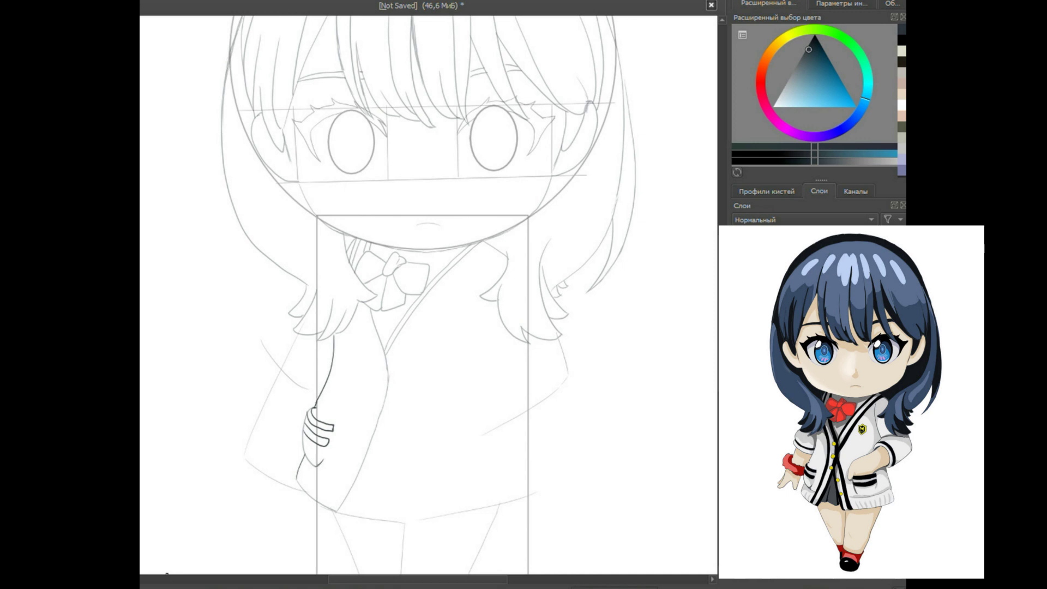
- Ink the left sleeve's outer curve, two stripes and its wavy end
{"action": "left_click_drag", "start_coordinate": [297, 325], "coordinate": [328, 373]}
{"action": "left_click_drag", "start_coordinate": [283, 349], "coordinate": [327, 377]}
{"action": "left_click_drag", "start_coordinate": [279, 353], "coordinate": [324, 388]}
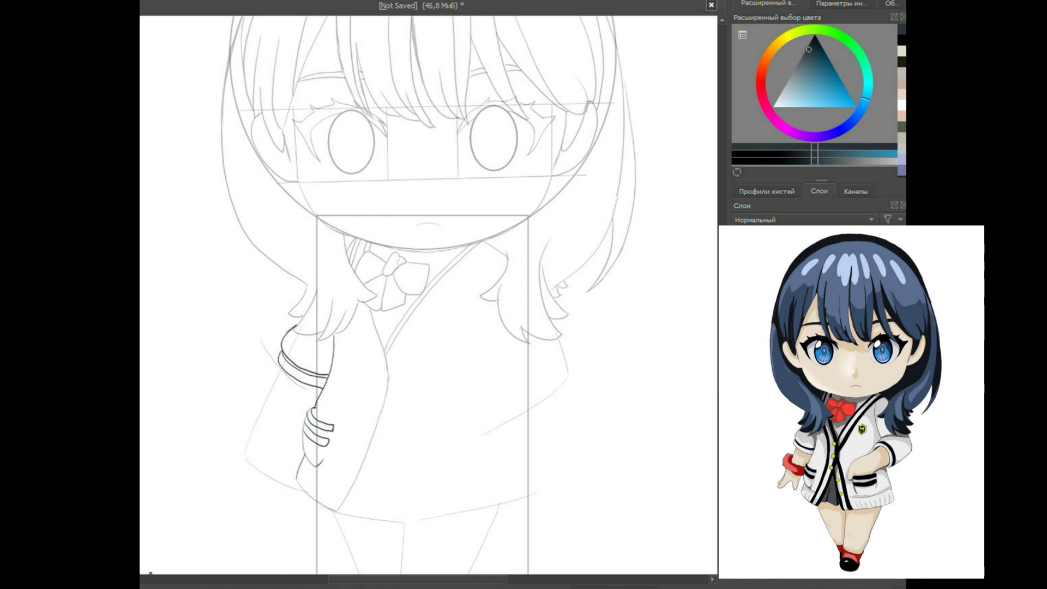
{"action": "left_click_drag", "start_coordinate": [283, 376], "coordinate": [305, 418]}
- Draw three buttons on the cardigan front and parallel trim lines down to the hem
{"action": "left_click_drag", "start_coordinate": [369, 414], "coordinate": [369, 415]}
{"action": "left_click_drag", "start_coordinate": [375, 357], "coordinate": [376, 357]}
{"action": "left_click_drag", "start_coordinate": [373, 387], "coordinate": [373, 387]}
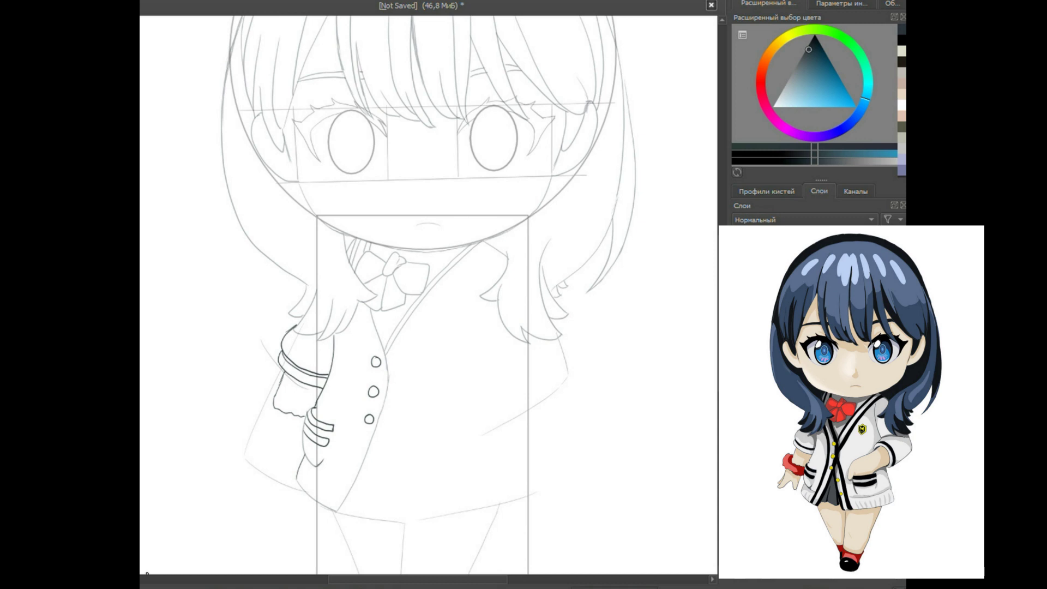
{"action": "left_click_drag", "start_coordinate": [361, 301], "coordinate": [330, 507]}
{"action": "left_click_drag", "start_coordinate": [368, 316], "coordinate": [323, 505]}
{"action": "left_click_drag", "start_coordinate": [361, 323], "coordinate": [318, 501]}
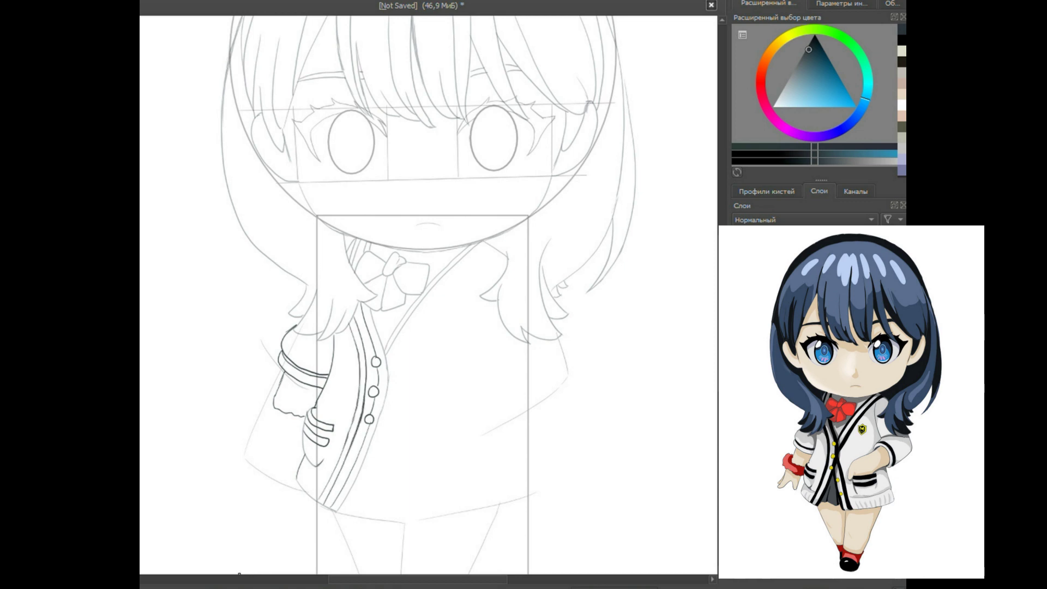
- Draw the fluffy cuff, the fingers and the double collar trim across the chest
{"action": "left_click_drag", "start_coordinate": [284, 385], "coordinate": [301, 436]}
{"action": "left_click_drag", "start_coordinate": [257, 434], "coordinate": [294, 439]}
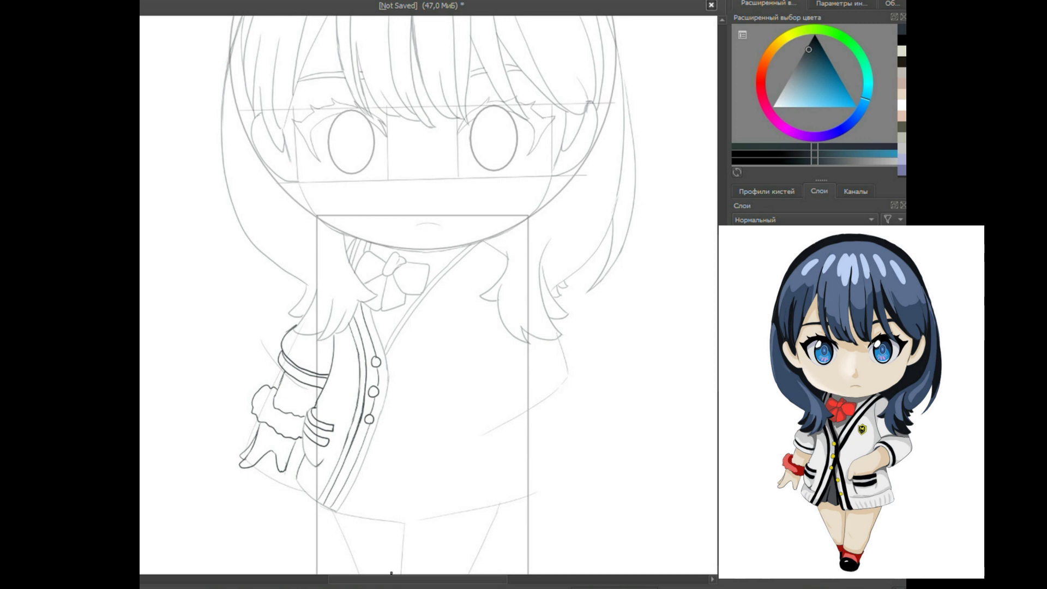
{"action": "left_click_drag", "start_coordinate": [491, 246], "coordinate": [387, 370]}
{"action": "left_click_drag", "start_coordinate": [496, 251], "coordinate": [389, 383]}
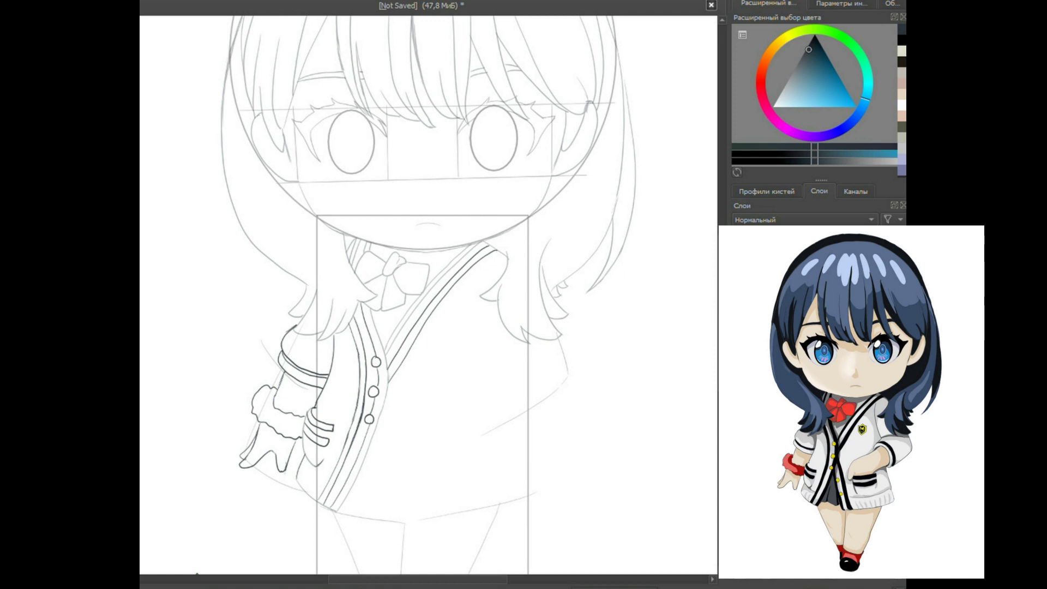
- Outline the right sleeve with its elbow and inner arm, and the hand reaching down
{"action": "left_click_drag", "start_coordinate": [478, 265], "coordinate": [490, 348]}
{"action": "left_click_drag", "start_coordinate": [493, 347], "coordinate": [547, 347]}
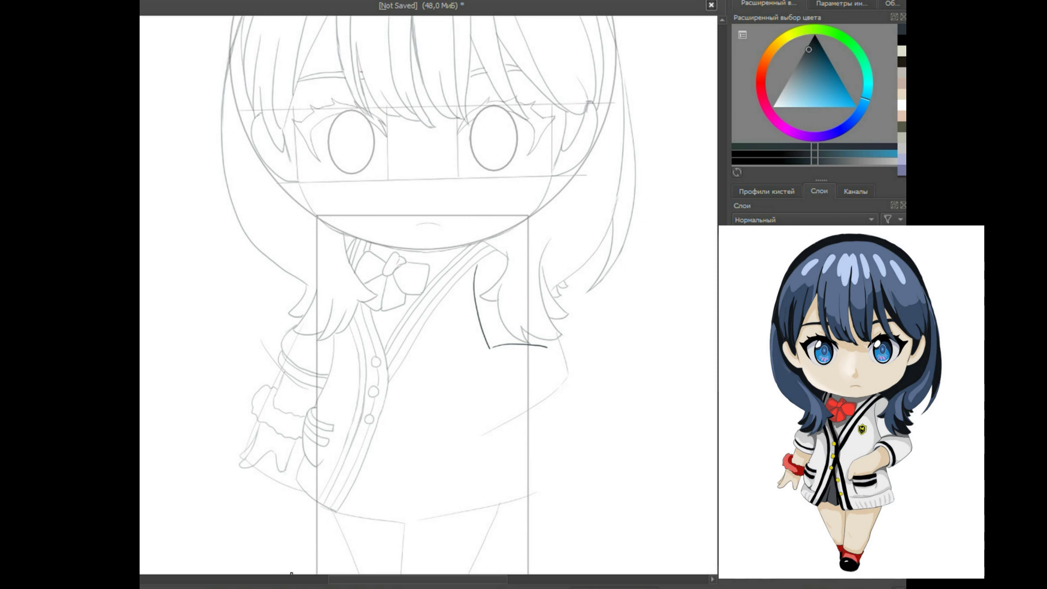
{"action": "left_click_drag", "start_coordinate": [491, 347], "coordinate": [484, 358]}
{"action": "left_click_drag", "start_coordinate": [556, 340], "coordinate": [532, 408]}
{"action": "left_click_drag", "start_coordinate": [485, 356], "coordinate": [518, 416]}
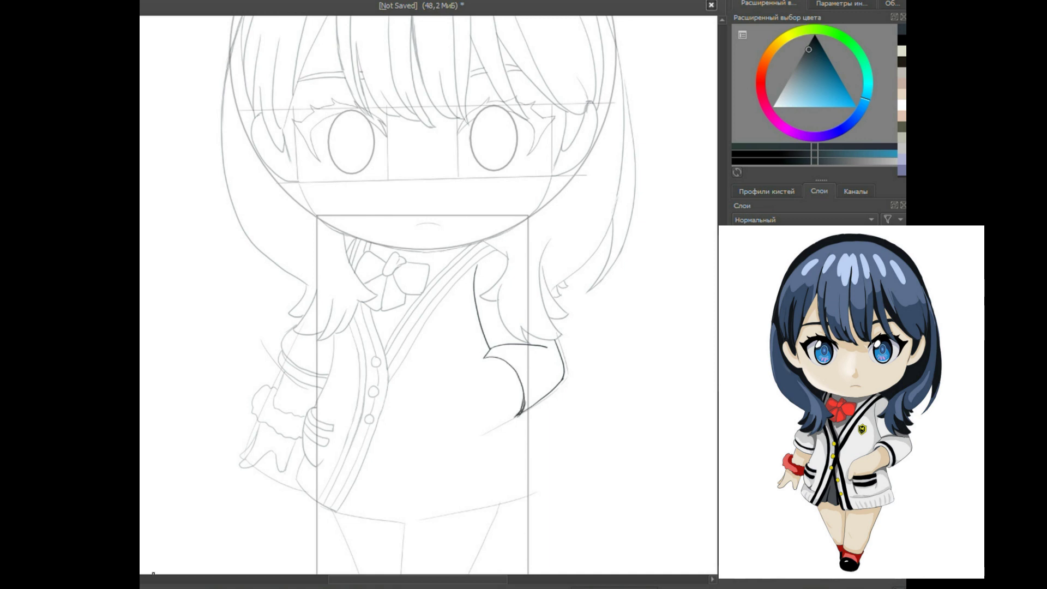
{"action": "left_click_drag", "start_coordinate": [487, 369], "coordinate": [424, 438]}
- Outline the pocket opening under the hand, its stripe, sides and bottom
{"action": "left_click_drag", "start_coordinate": [421, 447], "coordinate": [479, 435]}
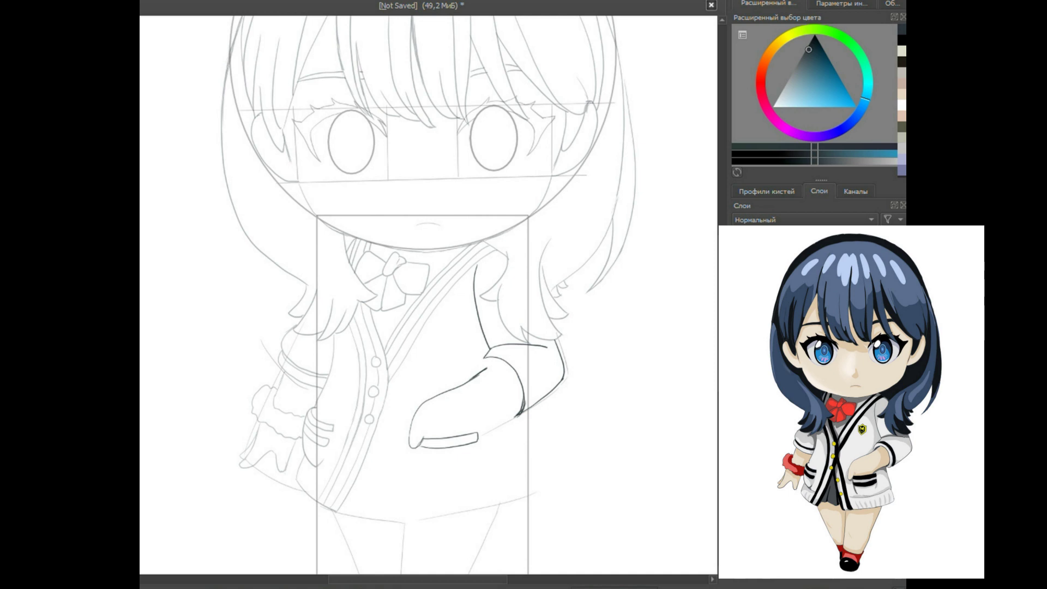
{"action": "left_click_drag", "start_coordinate": [422, 453], "coordinate": [425, 463]}
{"action": "left_click_drag", "start_coordinate": [422, 449], "coordinate": [432, 481]}
{"action": "left_click_drag", "start_coordinate": [479, 442], "coordinate": [476, 469]}
{"action": "left_click_drag", "start_coordinate": [444, 485], "coordinate": [461, 486]}
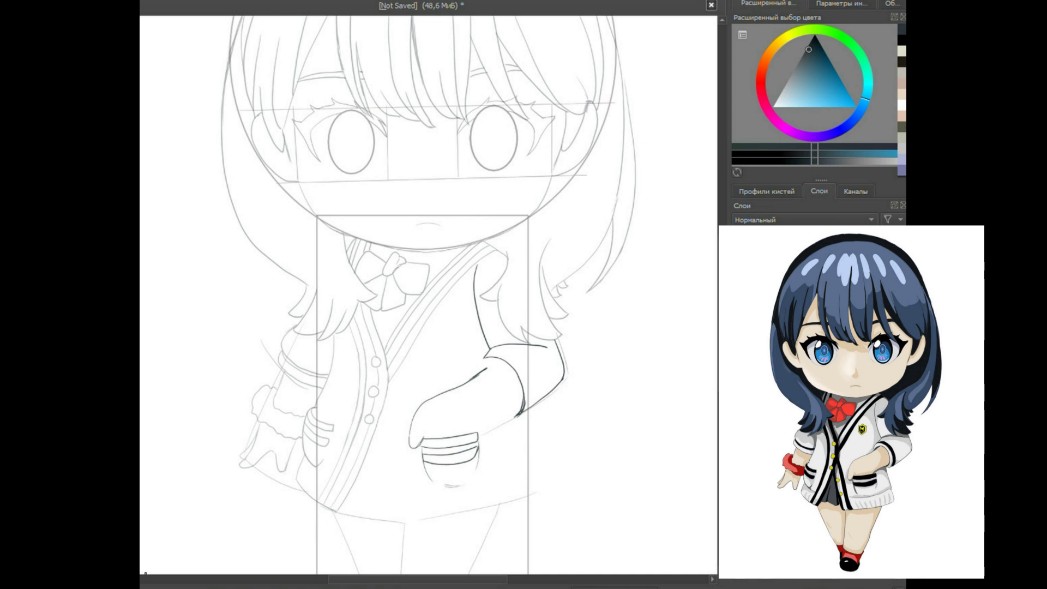
- Ink the right cuff stripes, the cardigan side, the left edge and the jacket hem
{"action": "left_click_drag", "start_coordinate": [475, 374], "coordinate": [469, 433]}
{"action": "left_click_drag", "start_coordinate": [483, 358], "coordinate": [470, 377]}
{"action": "left_click_drag", "start_coordinate": [480, 361], "coordinate": [514, 417]}
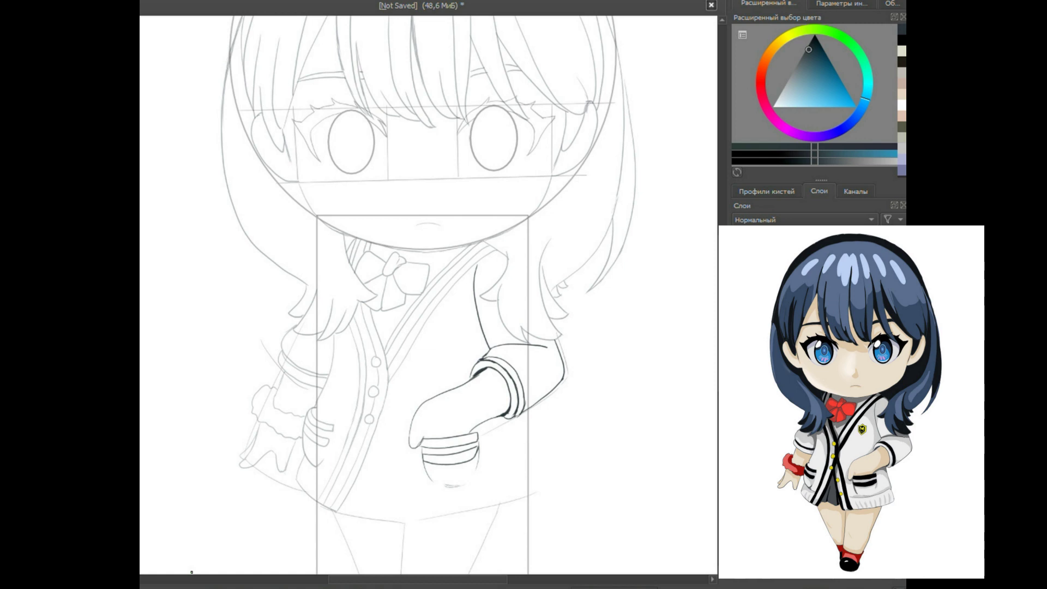
{"action": "left_click_drag", "start_coordinate": [501, 417], "coordinate": [513, 472]}
{"action": "left_click_drag", "start_coordinate": [513, 472], "coordinate": [414, 490]}
{"action": "left_click_drag", "start_coordinate": [305, 457], "coordinate": [331, 477]}
{"action": "left_click_drag", "start_coordinate": [515, 472], "coordinate": [400, 518]}
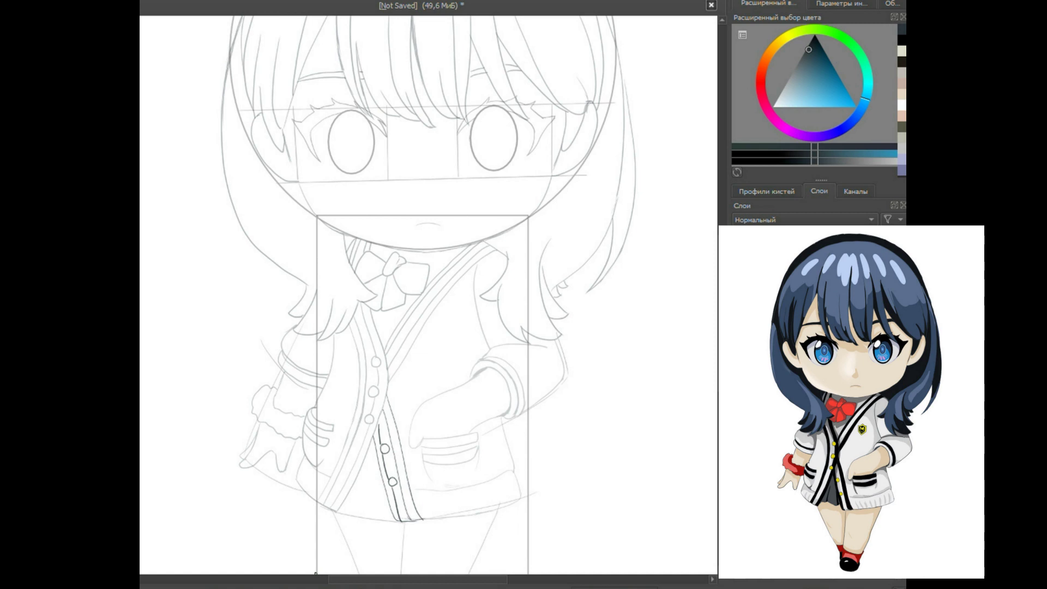
- Ink the skirt fold, the left leg's outer edge and the sock cuffs at the legs' bottom
{"action": "left_click_drag", "start_coordinate": [377, 461], "coordinate": [385, 506]}
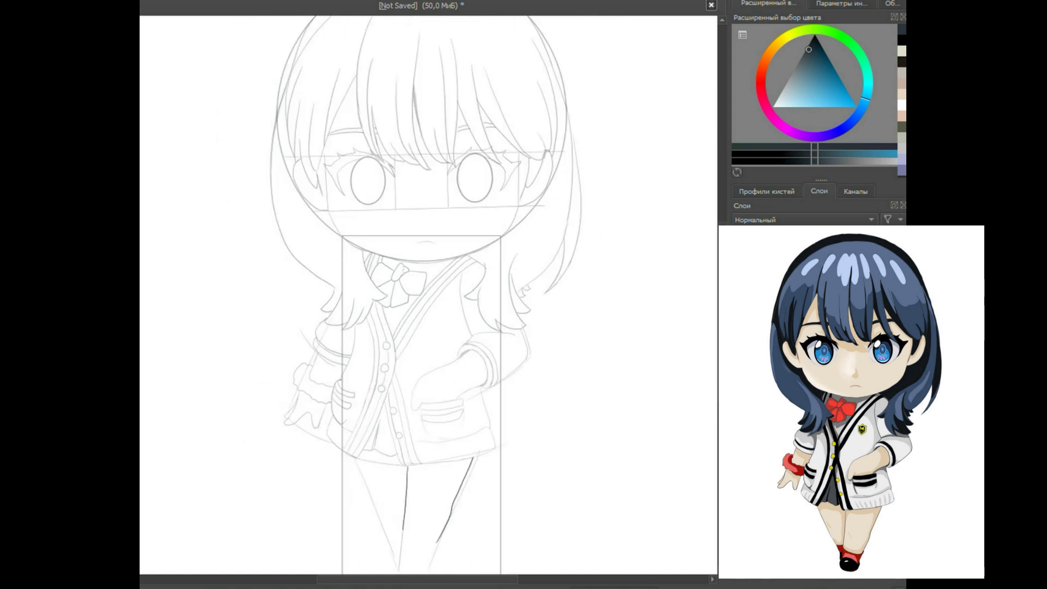
{"action": "left_click_drag", "start_coordinate": [357, 460], "coordinate": [392, 527]}
{"action": "left_click_drag", "start_coordinate": [403, 532], "coordinate": [439, 543]}
{"action": "left_click_drag", "start_coordinate": [403, 530], "coordinate": [400, 551]}
{"action": "left_click_drag", "start_coordinate": [439, 538], "coordinate": [430, 560]}
{"action": "left_click_drag", "start_coordinate": [401, 551], "coordinate": [430, 560]}
{"action": "left_click_drag", "start_coordinate": [392, 527], "coordinate": [403, 527]}
{"action": "left_click_drag", "start_coordinate": [392, 528], "coordinate": [402, 539]}
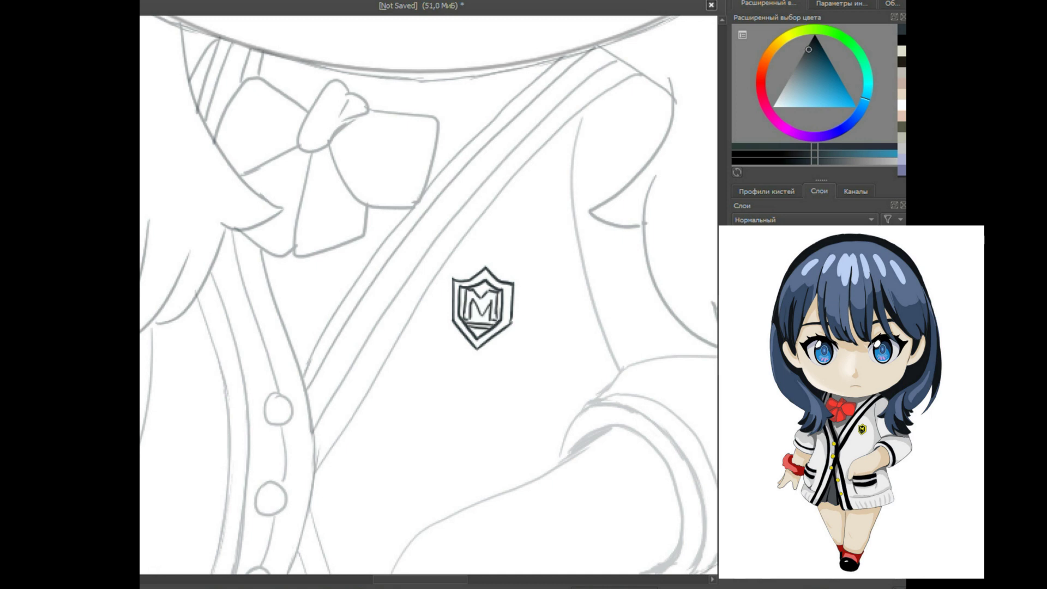
- Scroll the canvas view while working on the badge and the eyes
{"action": "scroll", "coordinate": [418, 326], "scroll_direction": "down", "scroll_amount": 4}
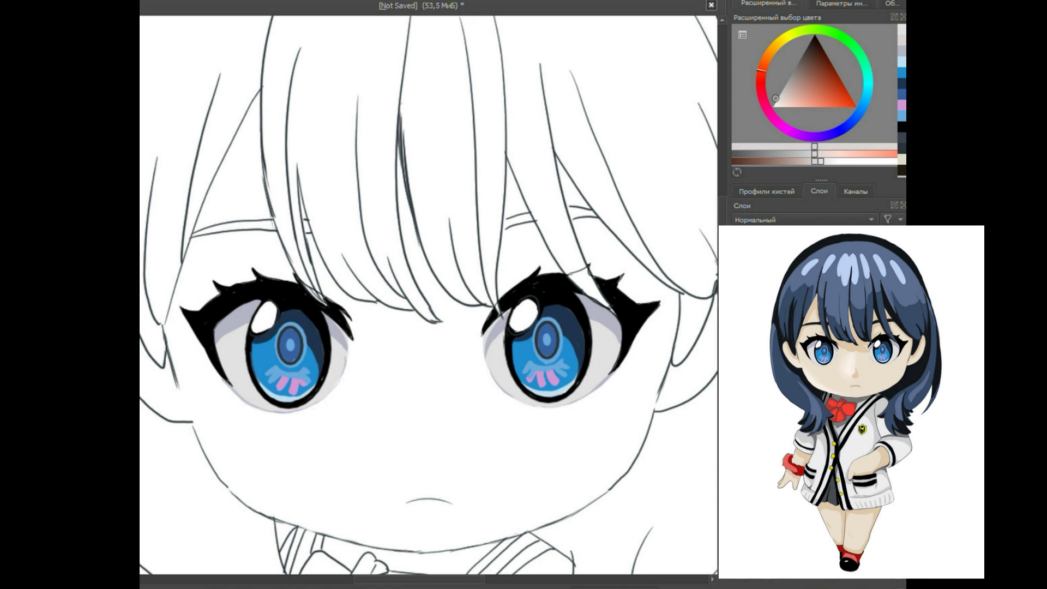
- Scroll the canvas view while colouring the eyes, skin and hair
{"action": "scroll", "coordinate": [418, 137], "scroll_direction": "down", "scroll_amount": 3}
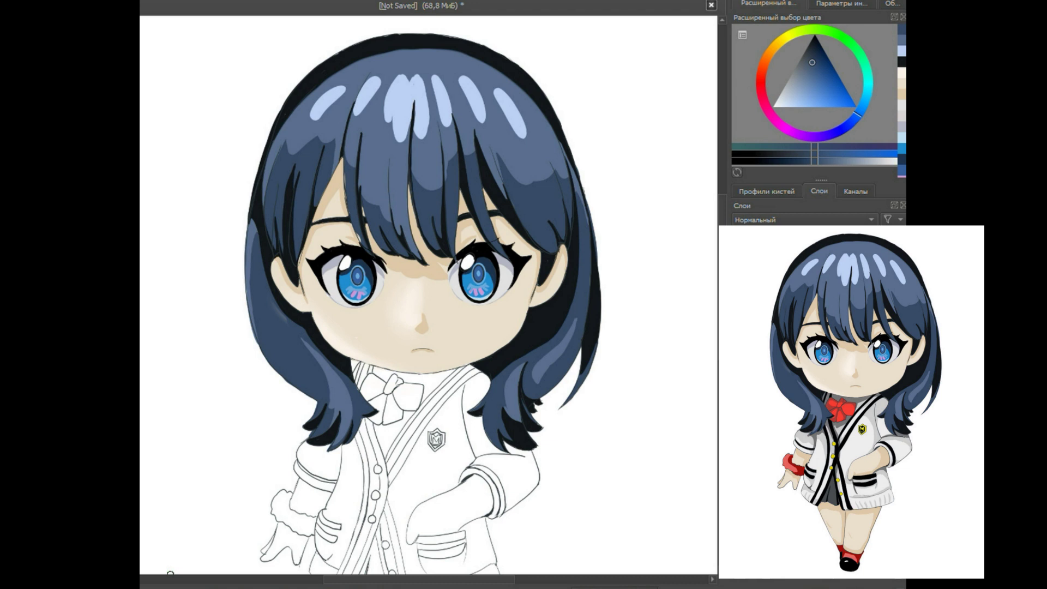
- Scroll the canvas down from the coloured hair and red bow to the cardigan area
{"action": "scroll", "coordinate": [418, 294], "scroll_direction": "down", "scroll_amount": 1}
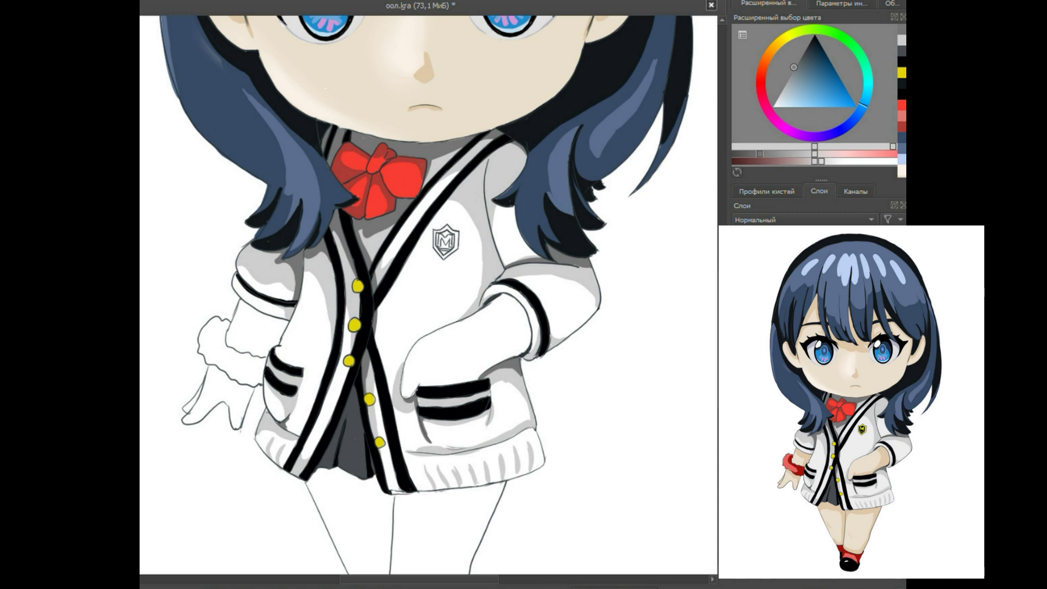
- Scroll further down the canvas to bring the skirt, legs and shoes into view
{"action": "scroll", "coordinate": [417, 400], "scroll_direction": "down", "scroll_amount": 2}
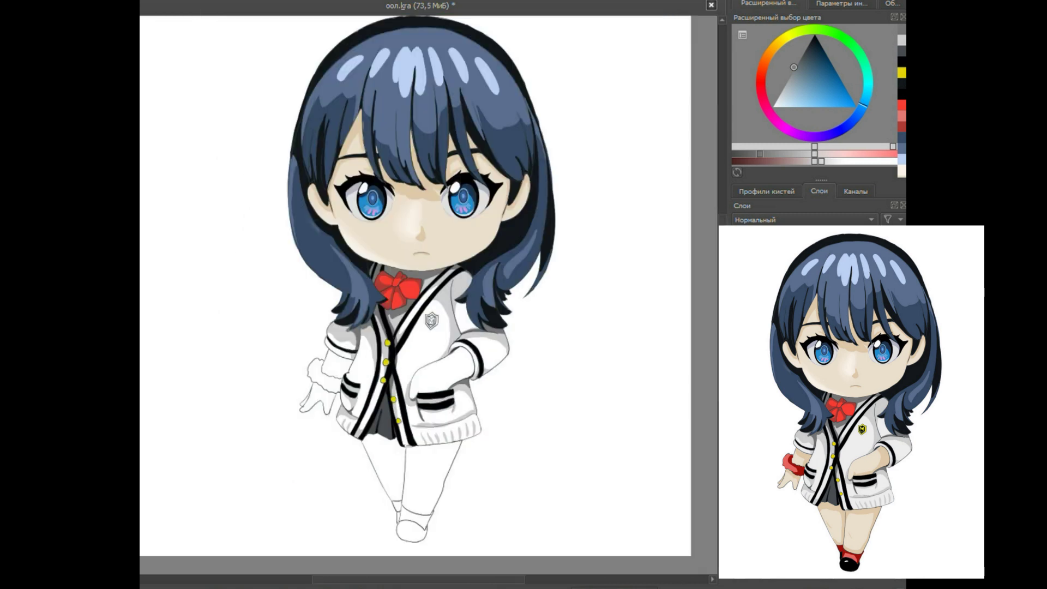